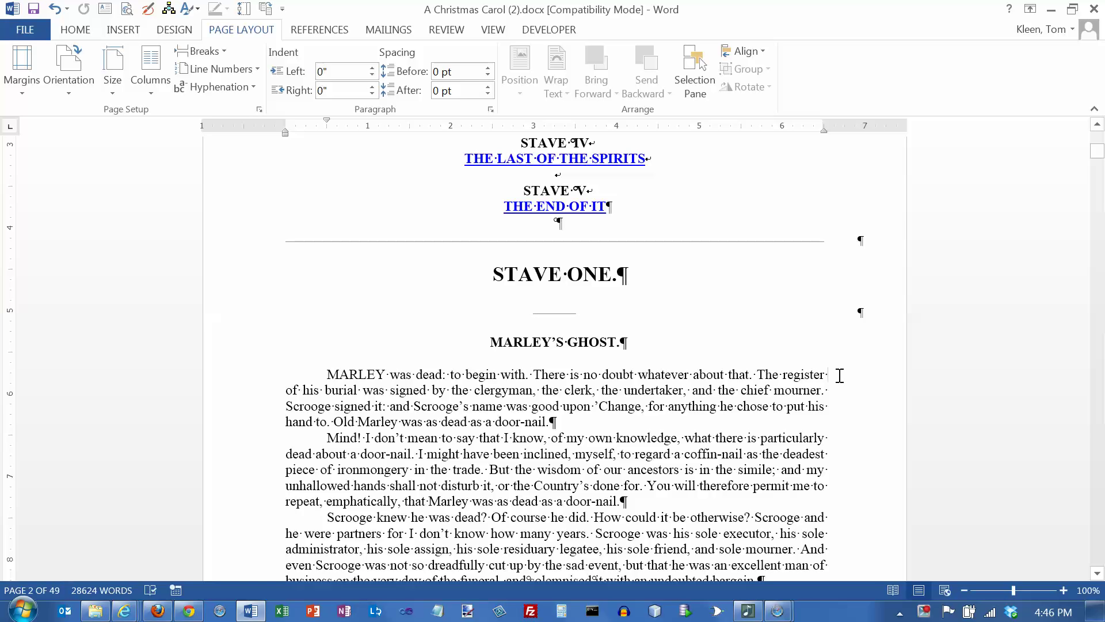
# Place the cursor before "MARLEY was dead" in Stave One and move it by single lines and by whole screens
pyautogui.click(330, 380)
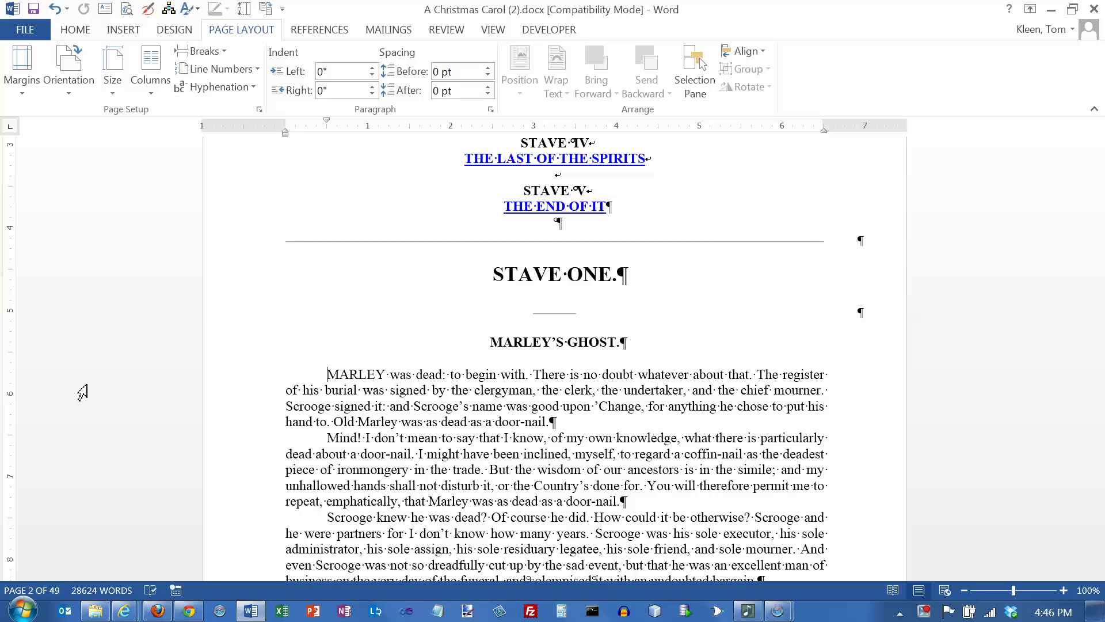
pyautogui.press('Down')
pyautogui.press('Up')
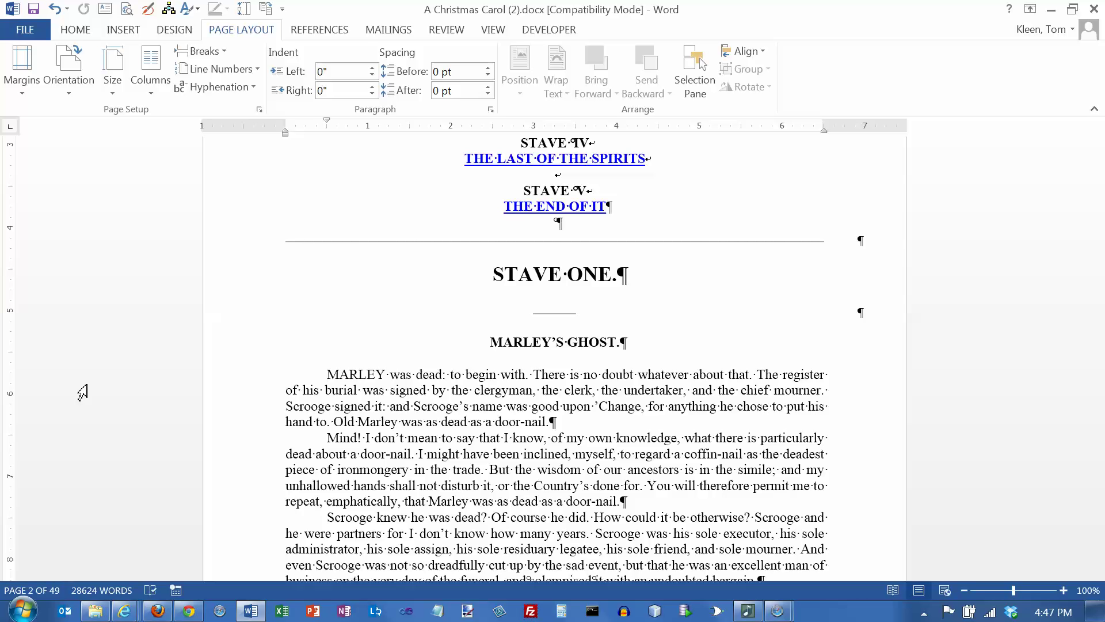
pyautogui.press('pagedown')
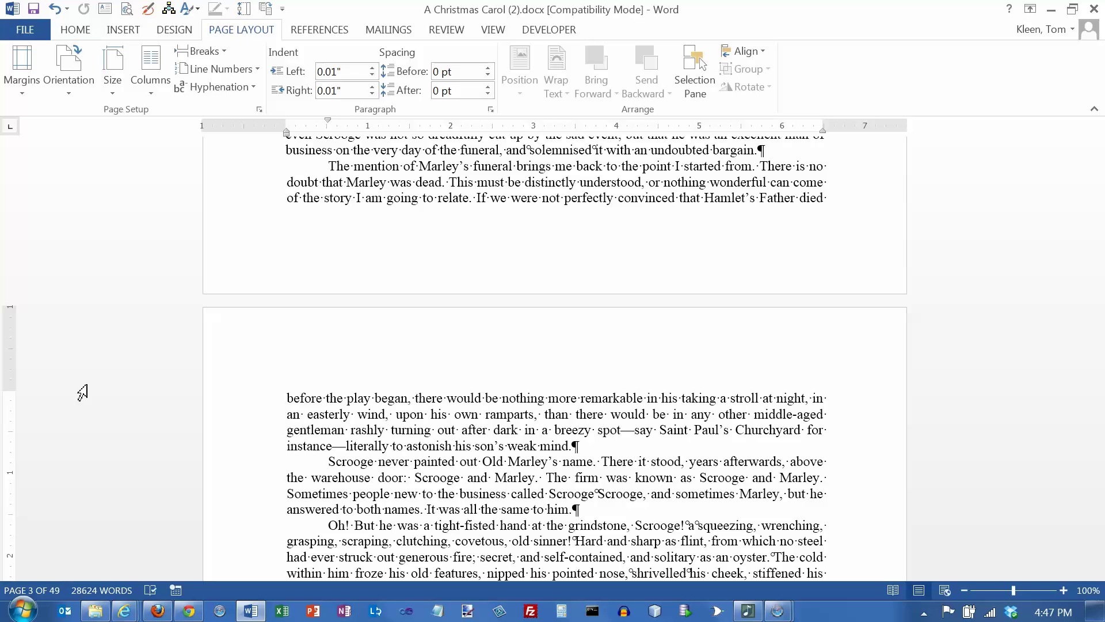
pyautogui.scroll(-9, 83, 393)
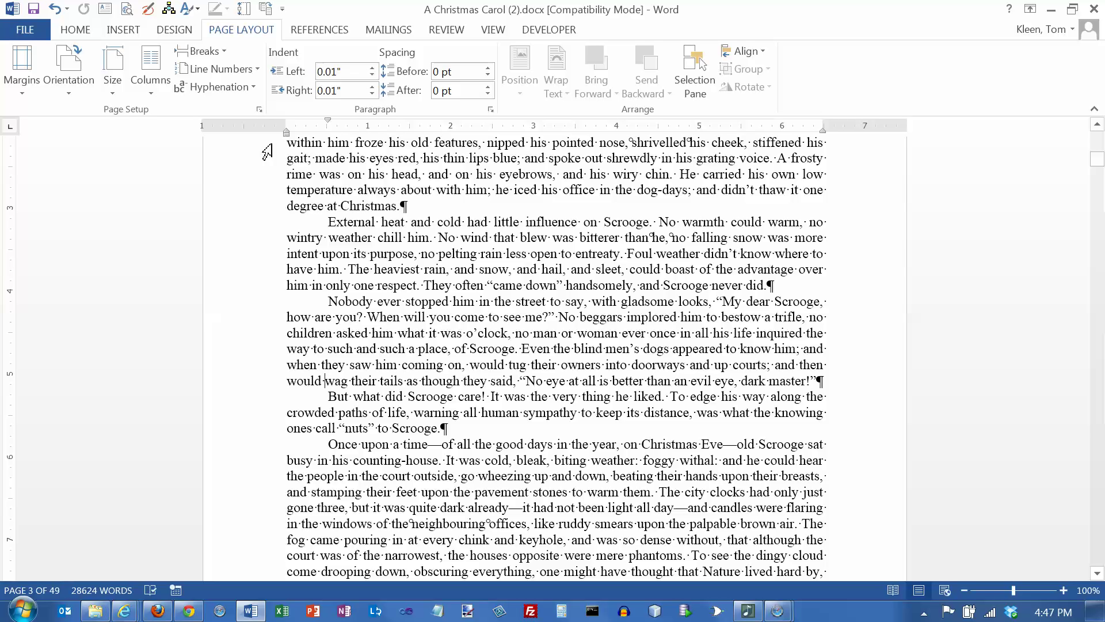
pyautogui.scroll(15, 267, 151)
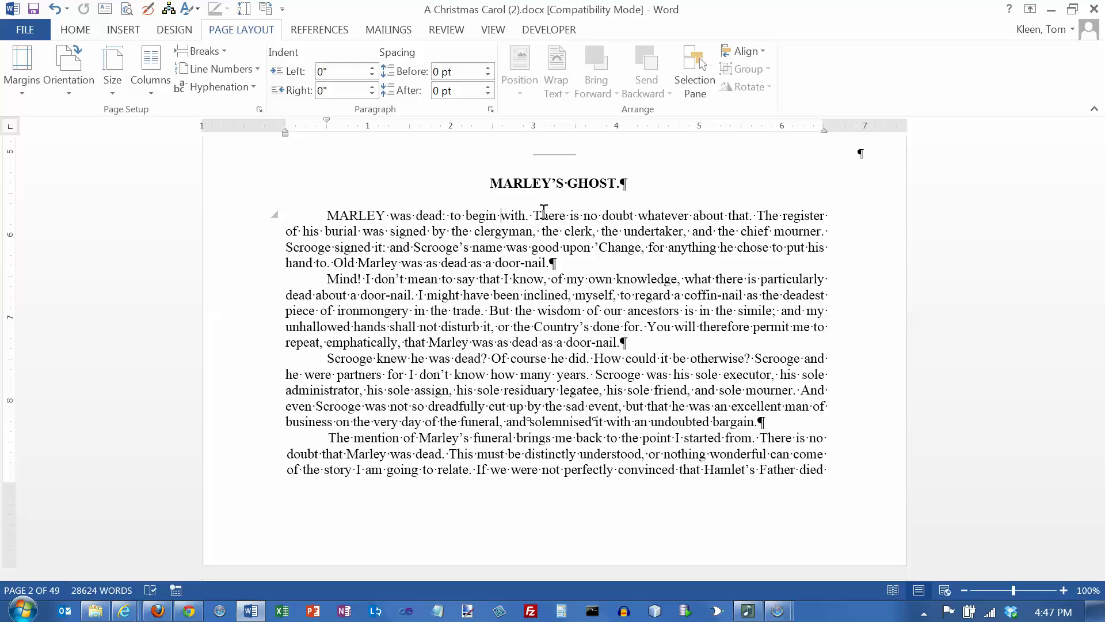
# Move the cursor word by word and paragraph by paragraph around the opening paragraph of "MARLEY'S GHOST."
pyautogui.hotkey('ctrl', 'Left')
pyautogui.hotkey('ctrl', 'Left')
pyautogui.hotkey('ctrl', 'Left')
pyautogui.hotkey('ctrl', 'Right')
pyautogui.hotkey('ctrl', 'Down')
pyautogui.hotkey('ctrl', 'Up')
# Jump the cursor forward page by page to page 4 and return it to the start of the "MARLEY was dead" paragraph
pyautogui.hotkey('ctrl', 'pagedown')
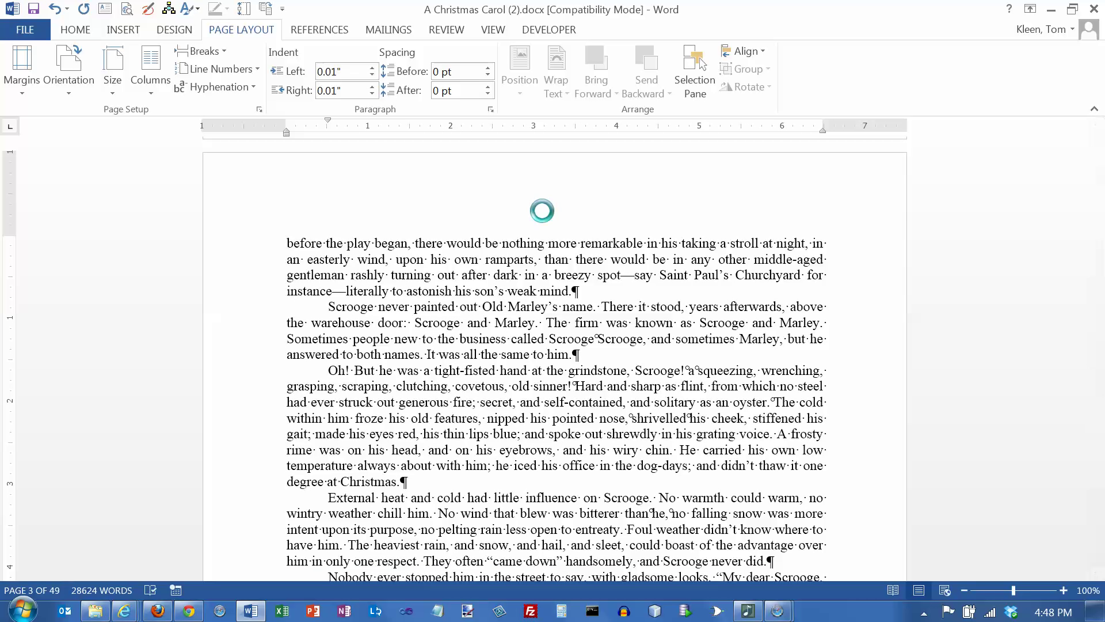
pyautogui.hotkey('ctrl', 'pagedown')
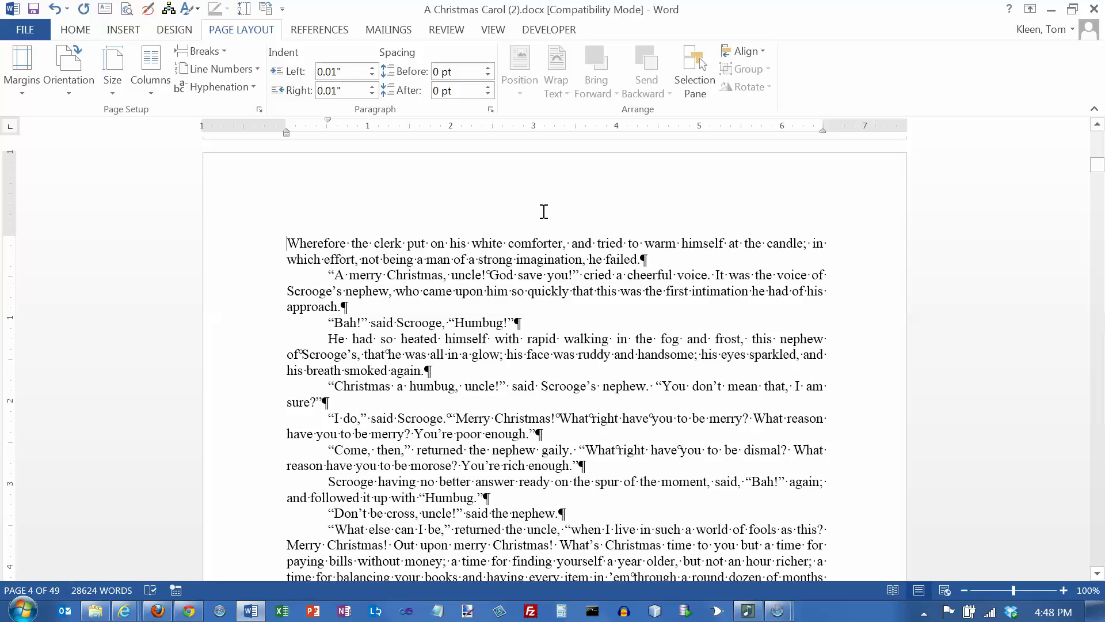
pyautogui.scroll(5, 543, 212)
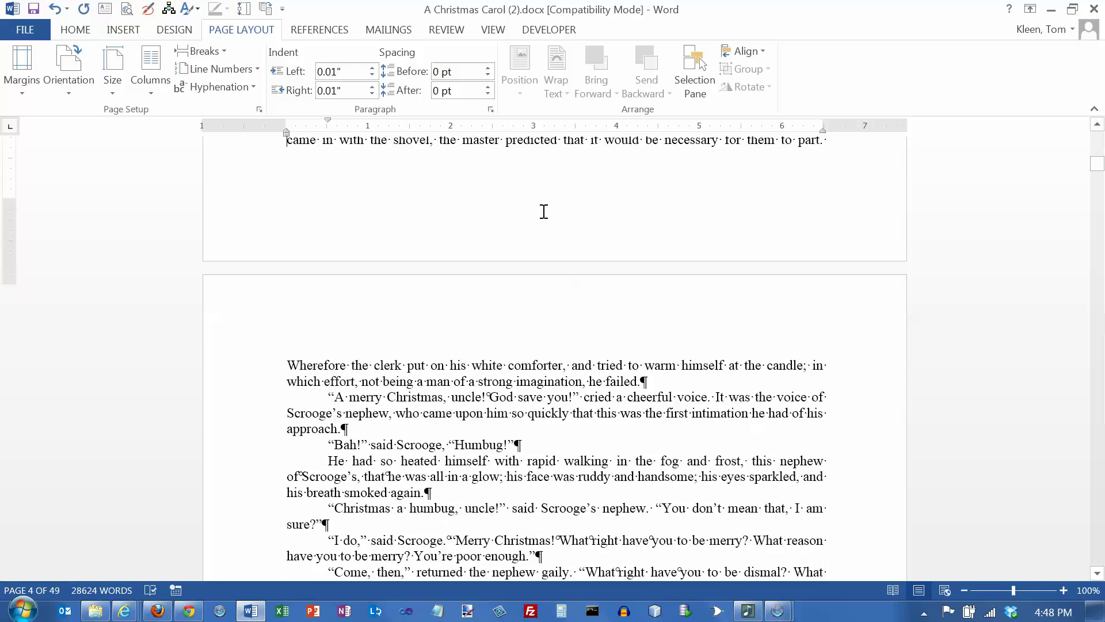
pyautogui.scroll(4, 543, 211)
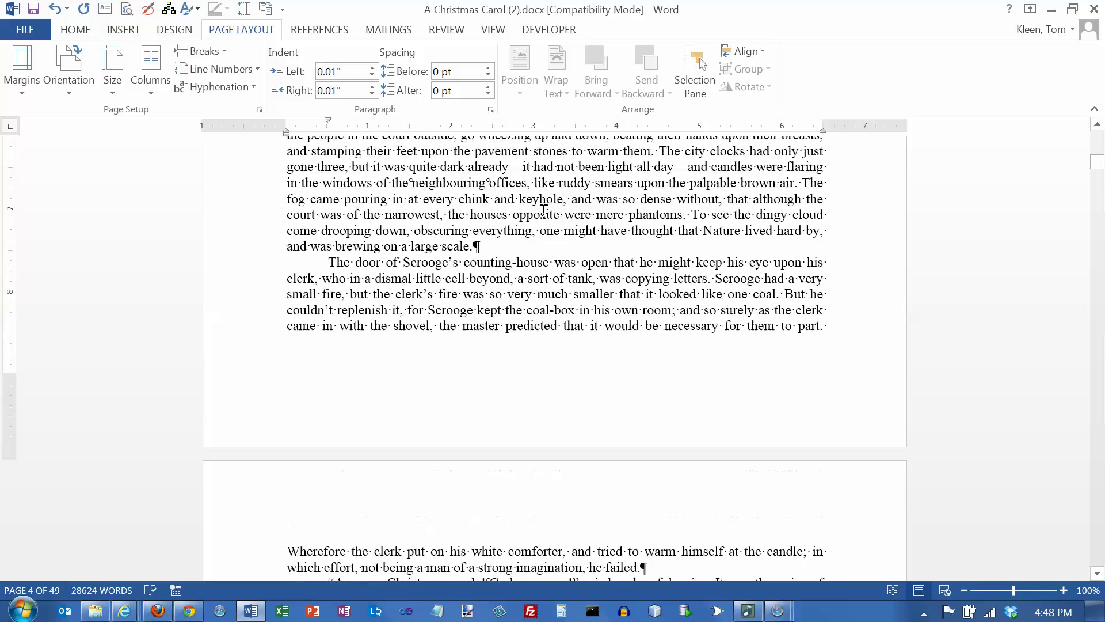
pyautogui.scroll(6, 543, 211)
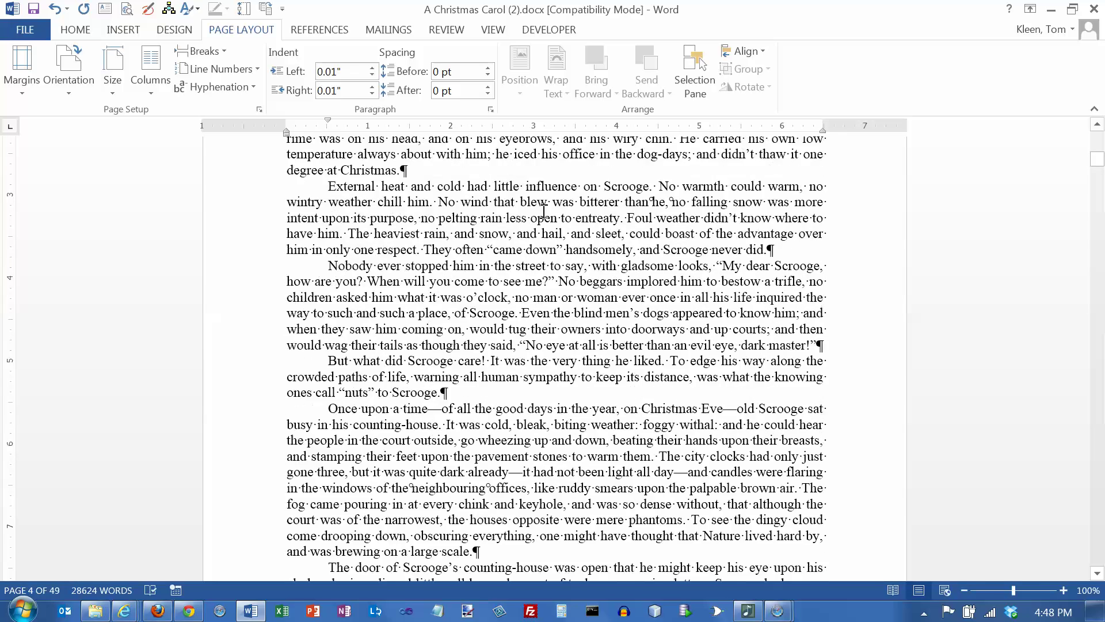
pyautogui.scroll(7, 543, 211)
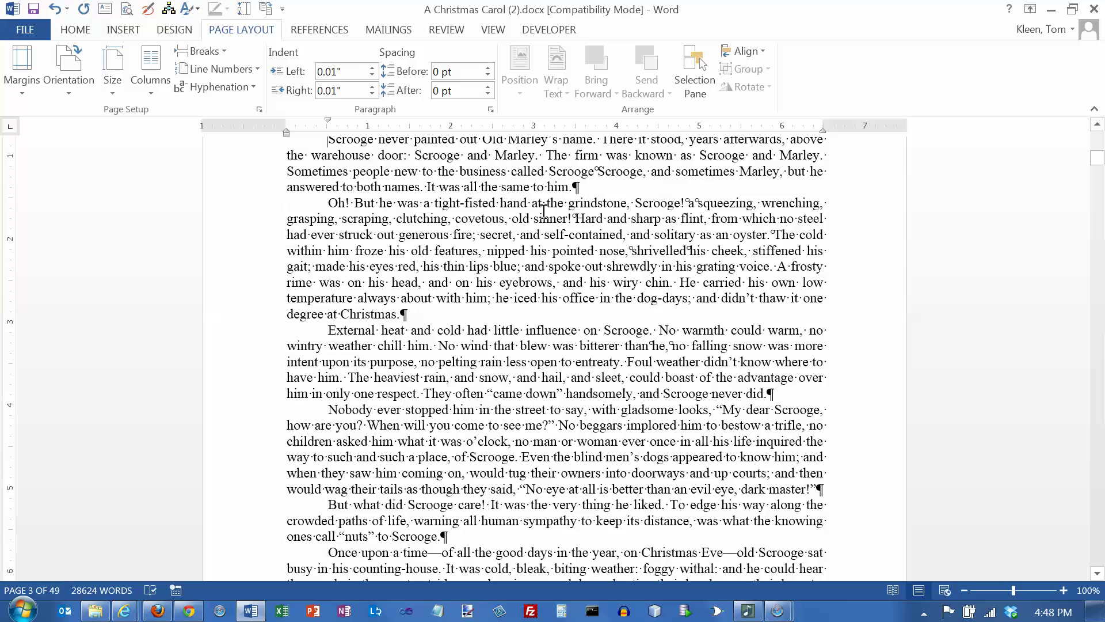
pyautogui.scroll(9, 543, 211)
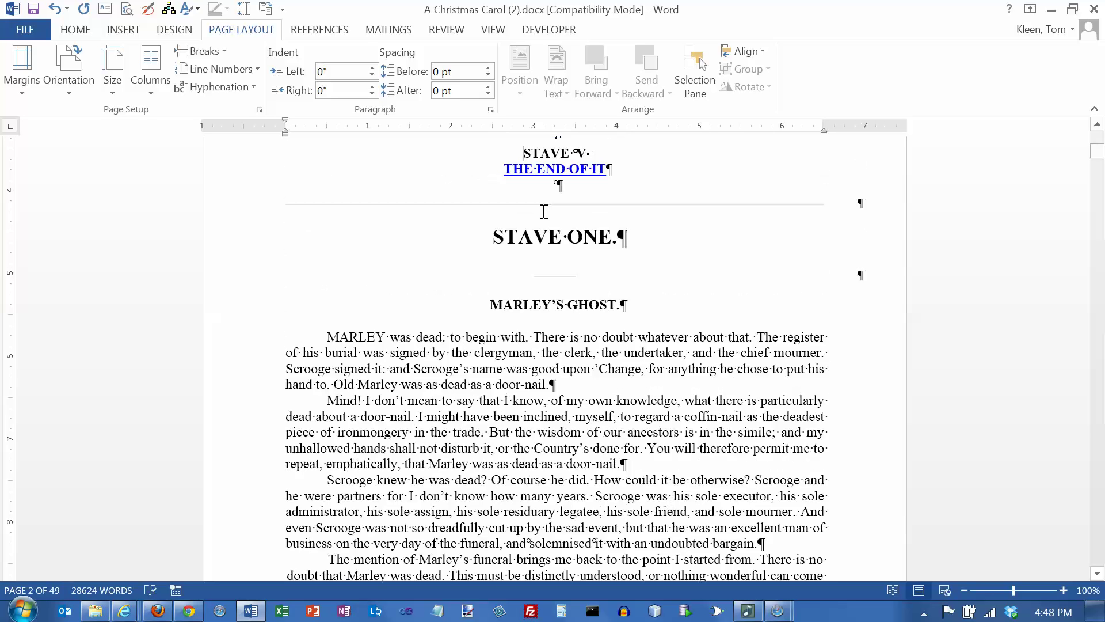
pyautogui.click(327, 338)
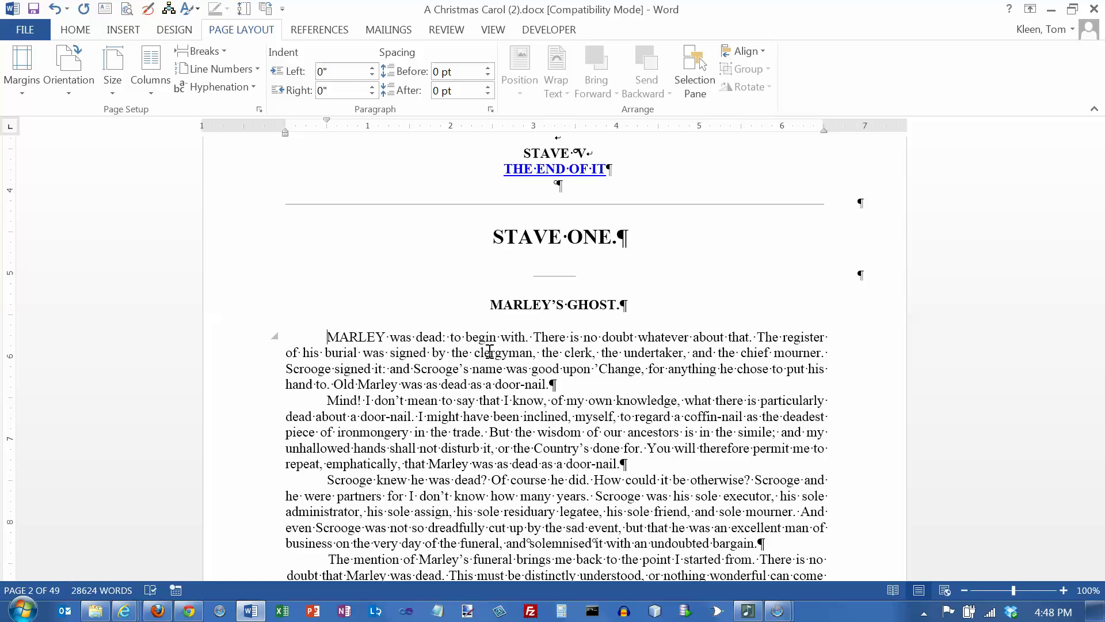
# Move the cursor to the document's beginning, to its end, and back to its beginning
pyautogui.hotkey('ctrl', 'Home')
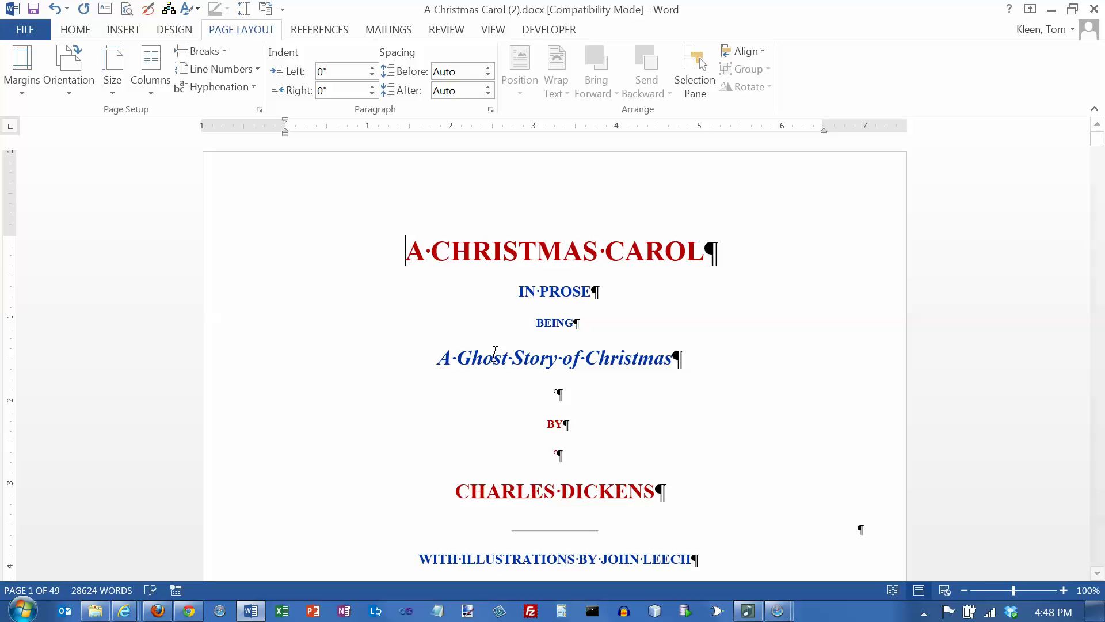
pyautogui.hotkey('ctrl', 'End')
pyautogui.scroll(-3, 489, 352)
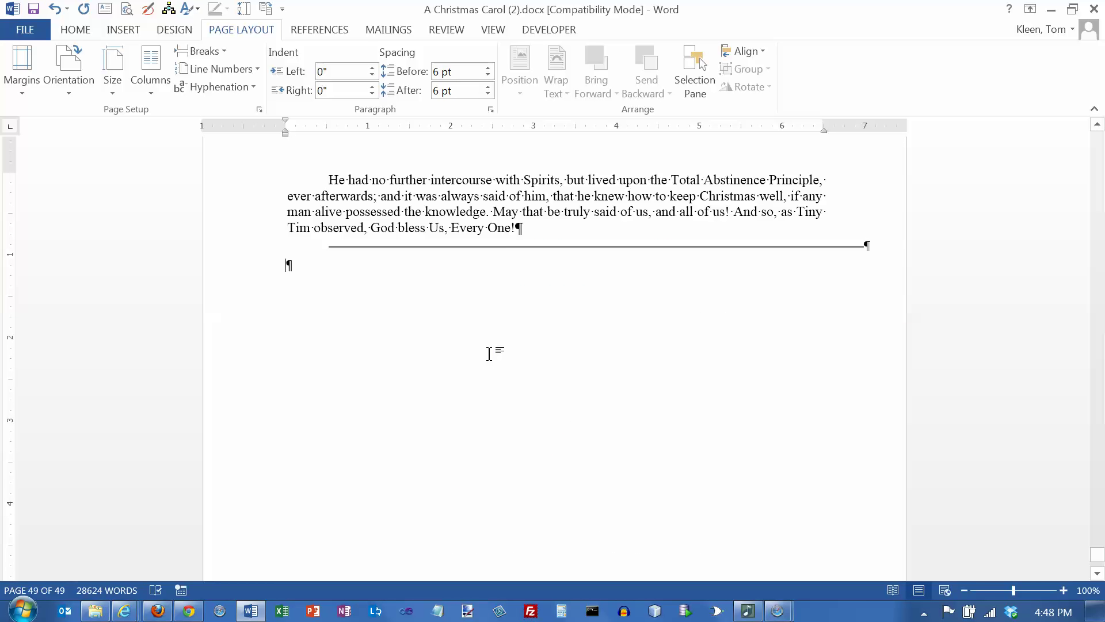
pyautogui.hotkey('ctrl', 'Home')
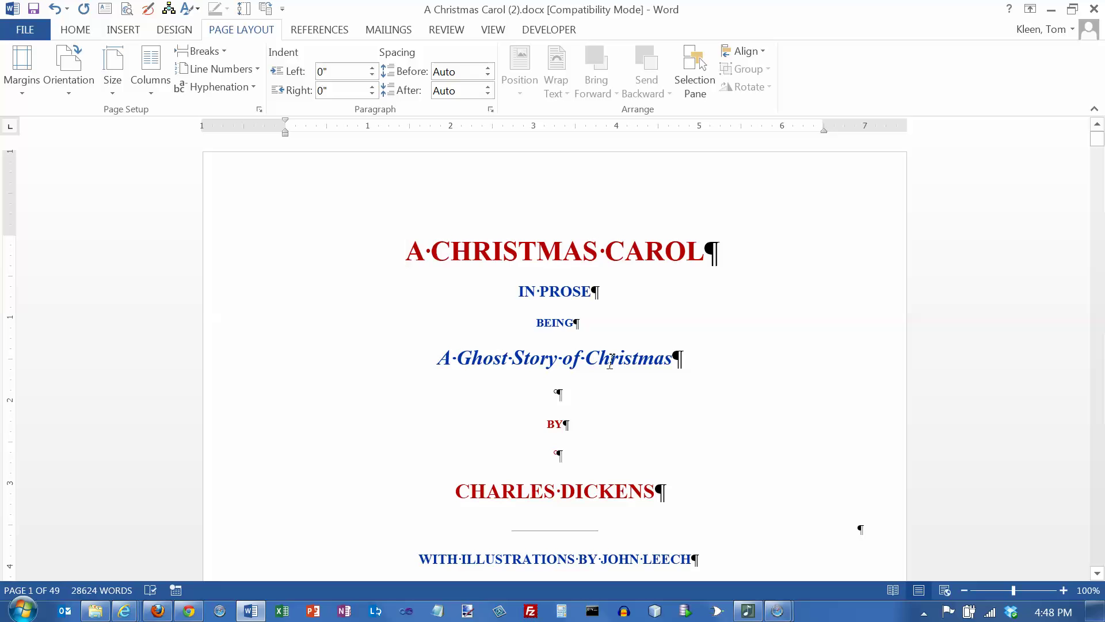
# Select the opening text of Stave One character by character, from "MARLEY was dead" through "There is no doubt whatever about that."
pyautogui.scroll(-15, 780, 351)
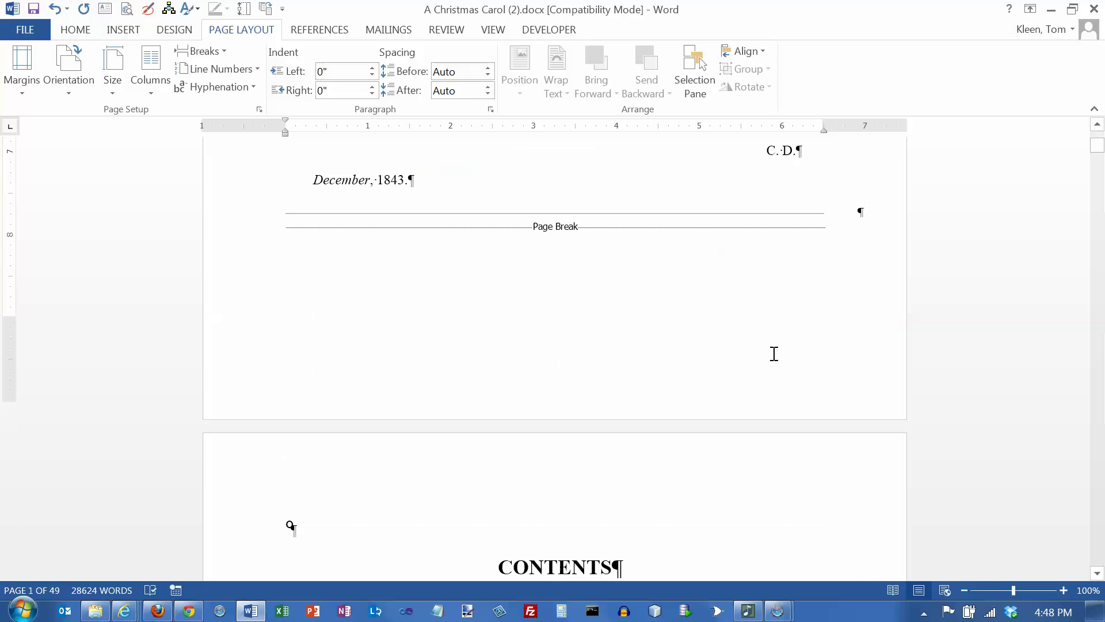
pyautogui.scroll(-12, 774, 354)
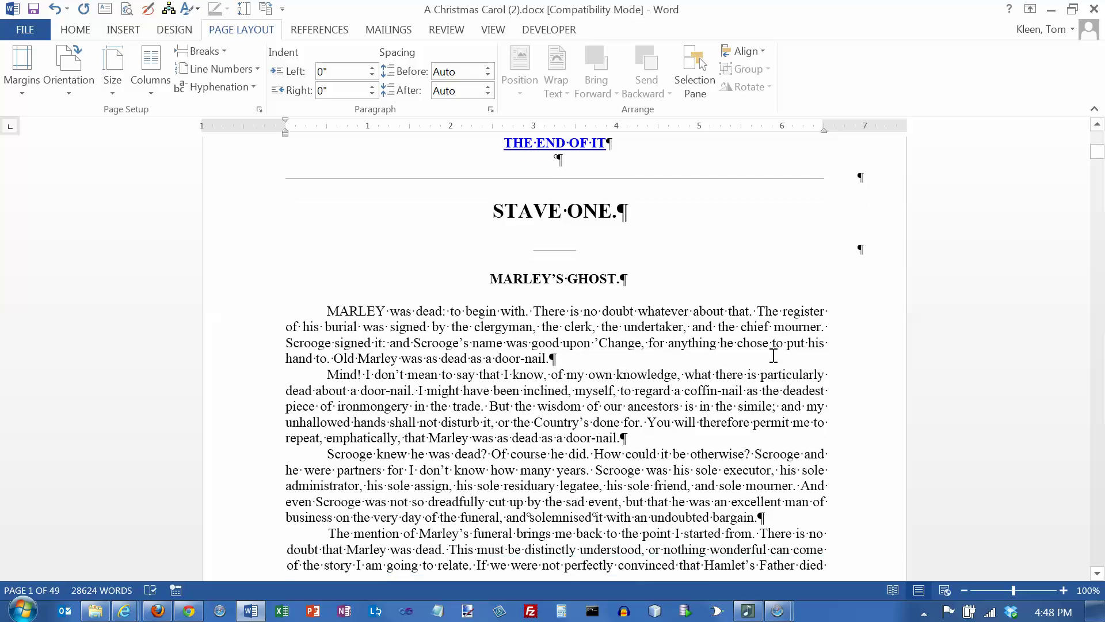
pyautogui.click(327, 316)
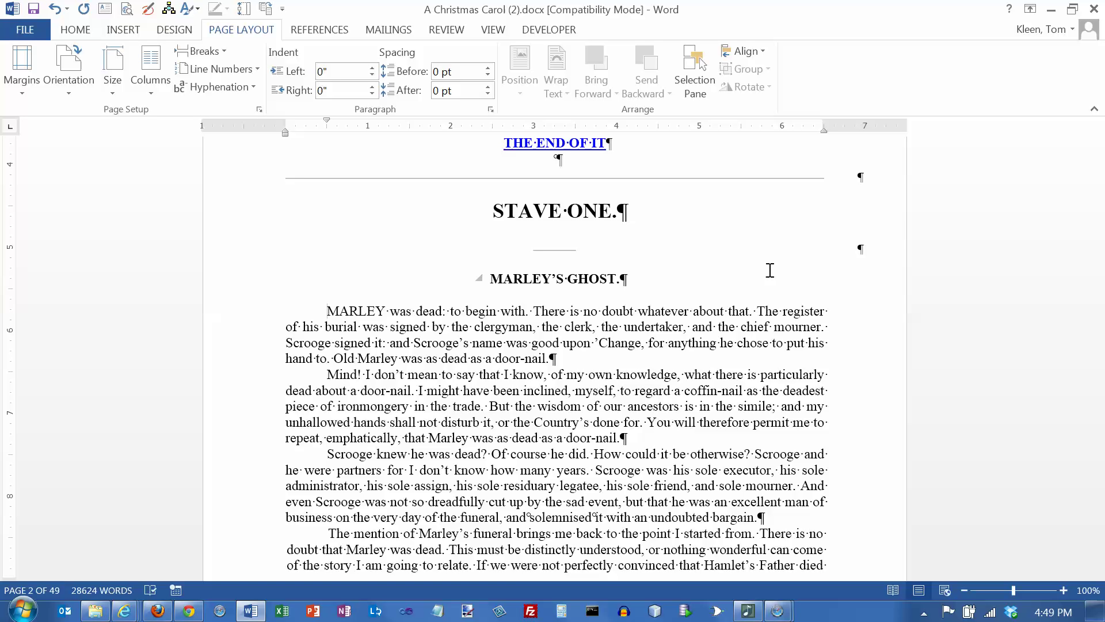
pyautogui.hotkey('shift', 'Right')
pyautogui.hotkey('shift', 'Right')
pyautogui.hotkey('shift', 'Right')
pyautogui.hotkey('shift', 'Right')
pyautogui.hotkey('shift', 'Right')
pyautogui.hotkey('shift', 'Right')
pyautogui.hotkey('shift', 'Right')
pyautogui.hotkey('shift', 'Right')
pyautogui.hotkey('shift', 'Right')
pyautogui.hotkey('shift', 'Right')
pyautogui.hotkey('shift', 'Right')
pyautogui.hotkey('shift', 'Right')
pyautogui.hotkey('shift', 'Right')
pyautogui.hotkey('shift', 'Right')
pyautogui.hotkey('shift', 'Right')
pyautogui.hotkey('shift', 'Right')
pyautogui.hotkey('shift', 'Right')
pyautogui.hotkey('shift', 'Right')
pyautogui.hotkey('shift', 'Right')
pyautogui.hotkey('shift', 'Right')
pyautogui.hotkey('shift', 'Right')
pyautogui.hotkey('shift', 'Right')
pyautogui.hotkey('shift', 'Right')
pyautogui.hotkey('shift', 'Right')
pyautogui.hotkey('shift', 'Right')
pyautogui.hotkey('shift', 'Right')
pyautogui.hotkey('shift', 'Right')
pyautogui.hotkey('shift', 'Right')
pyautogui.hotkey('shift', 'Right')
pyautogui.hotkey('shift', 'Right')
pyautogui.hotkey('shift', 'Right')
pyautogui.hotkey('shift', 'Right')
pyautogui.hotkey('shift', 'Right')
pyautogui.hotkey('shift', 'Right')
pyautogui.hotkey('shift', 'Right')
pyautogui.hotkey('shift', 'Right')
pyautogui.hotkey('shift', 'Right')
pyautogui.hotkey('shift', 'Right')
pyautogui.hotkey('shift', 'Right')
pyautogui.hotkey('shift', 'Right')
pyautogui.hotkey('shift', 'Right')
pyautogui.hotkey('shift', 'Right')
pyautogui.hotkey('shift', 'Right')
pyautogui.hotkey('shift', 'Right')
pyautogui.hotkey('shift', 'Right')
pyautogui.hotkey('shift', 'Right')
pyautogui.hotkey('shift', 'Right')
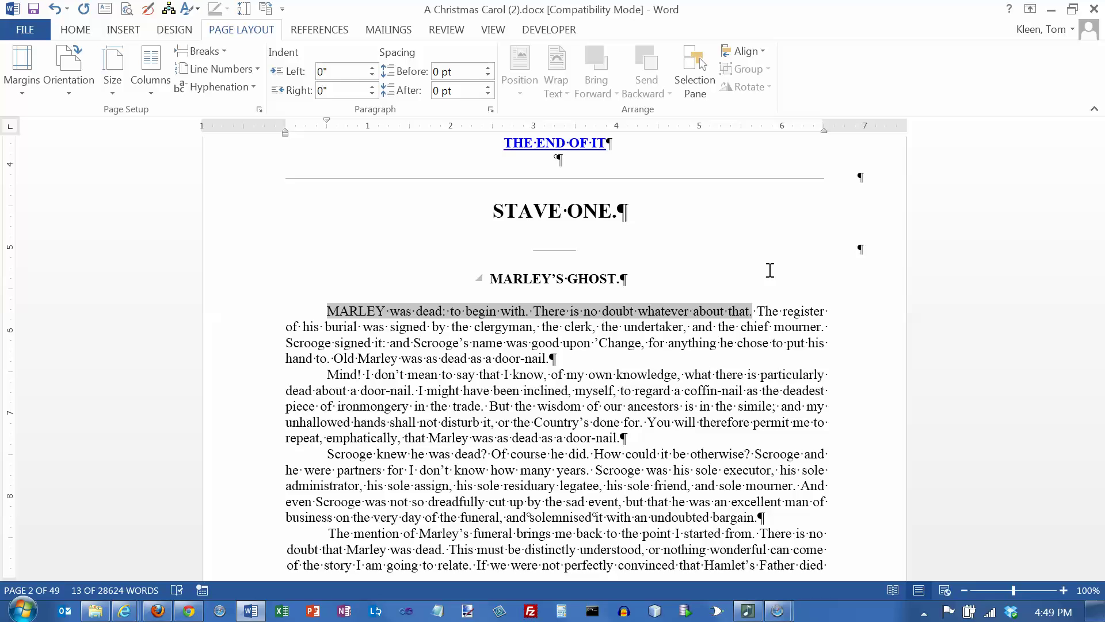
# Extend the selection line by line through the end of the first paragraph and shrink it back to end after "the undertaker,"
pyautogui.hotkey('shift', 'Down')
pyautogui.hotkey('shift', 'Down')
pyautogui.hotkey('shift', 'Down')
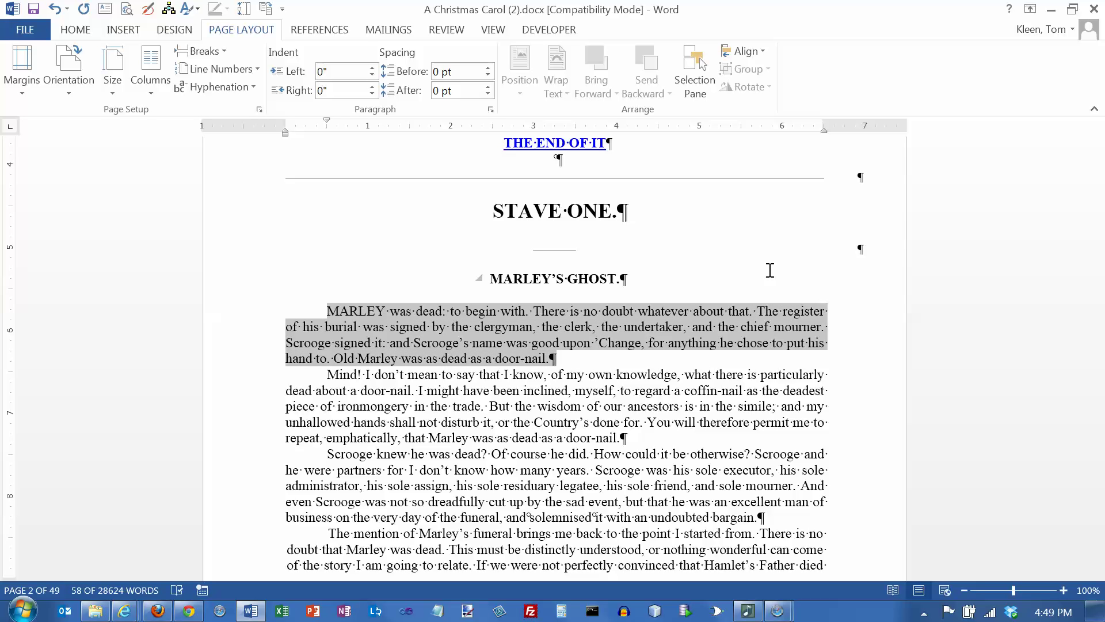
pyautogui.hotkey('shift', 'Up')
pyautogui.hotkey('shift', 'Up')
pyautogui.hotkey('shift', 'Left')
pyautogui.hotkey('shift', 'Left')
pyautogui.hotkey('shift', 'Left')
pyautogui.hotkey('shift', 'Left')
pyautogui.hotkey('shift', 'Left')
pyautogui.hotkey('shift', 'Left')
pyautogui.hotkey('shift', 'Left')
pyautogui.hotkey('shift', 'Left')
pyautogui.hotkey('shift', 'Left')
pyautogui.hotkey('shift', 'Left')
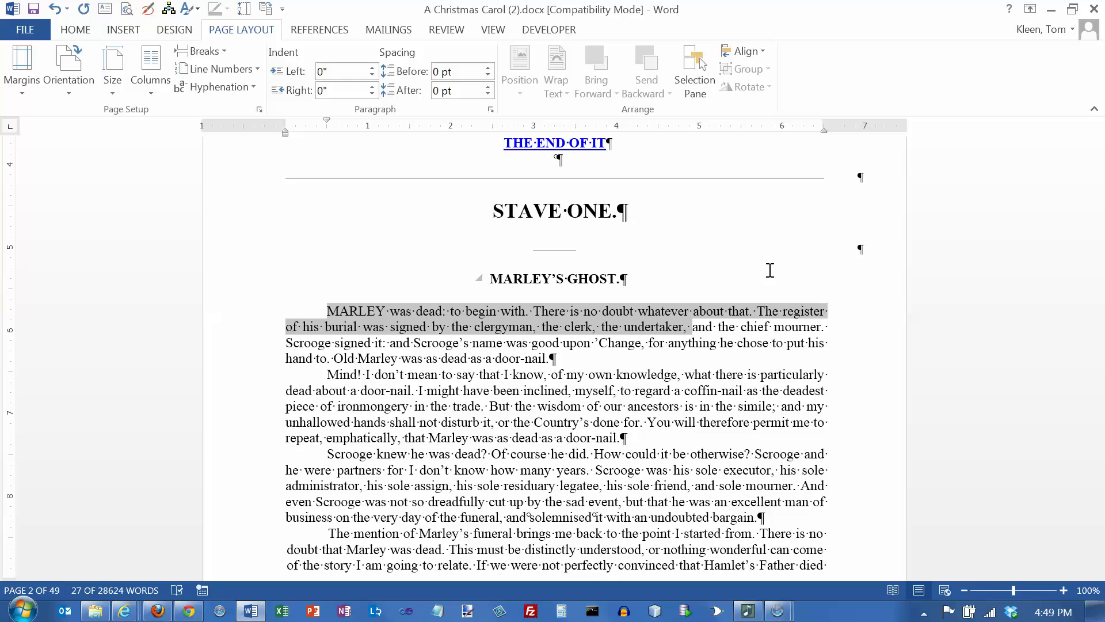
# Extend the selection screen by screen into page 4 and shrink it back to end after "his sole friend," on page 2
pyautogui.hotkey('shift', 'pagedown')
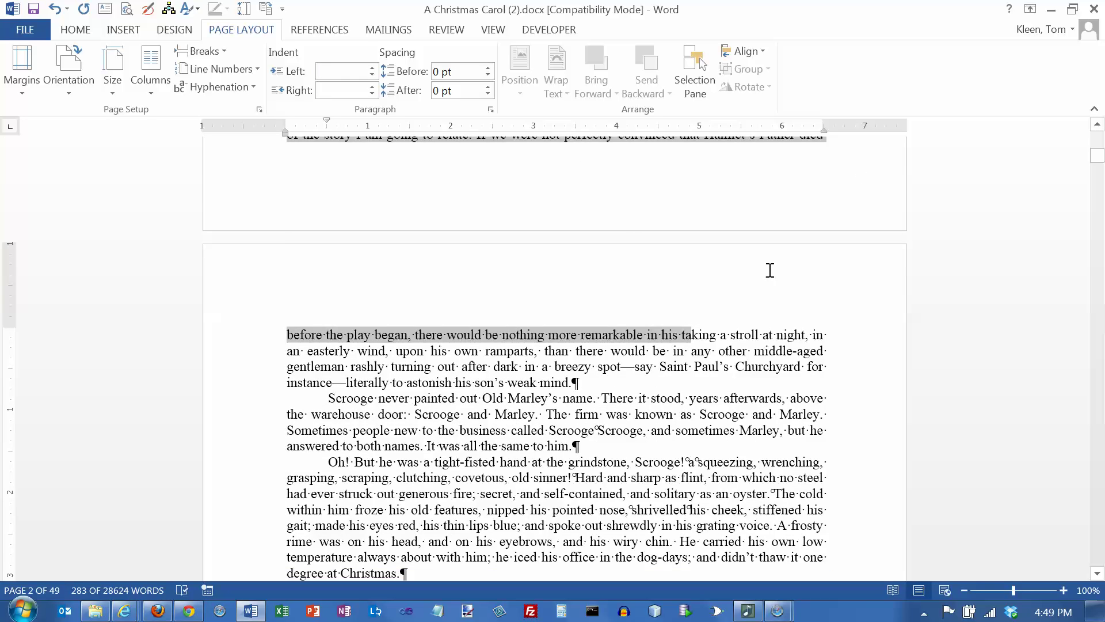
pyautogui.hotkey('shift', 'pagedown')
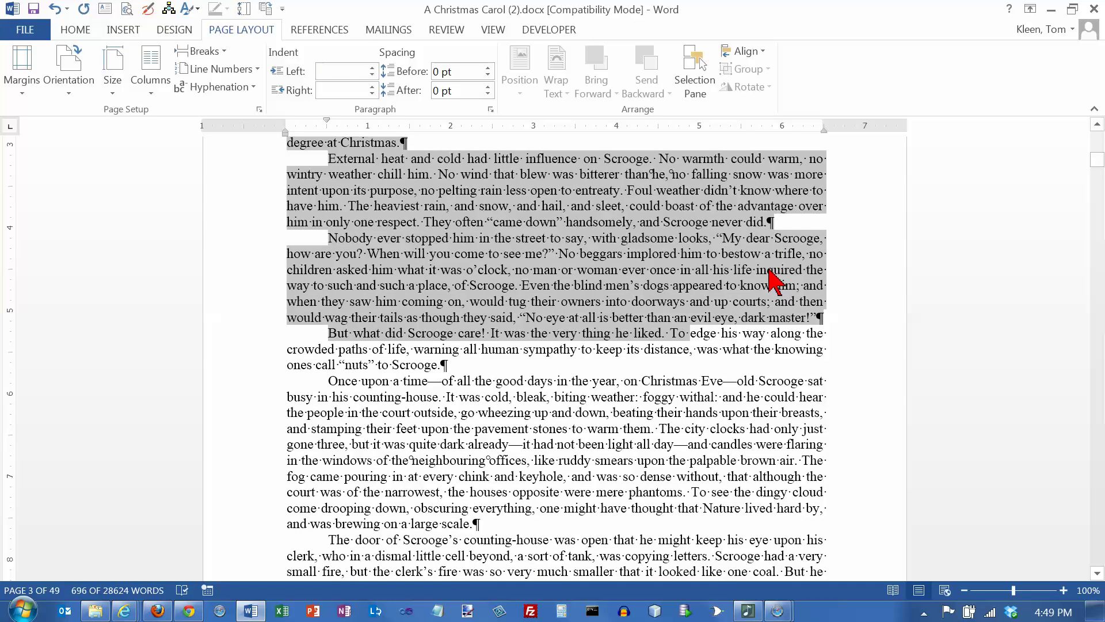
pyautogui.hotkey('shift', 'pagedown')
pyautogui.hotkey('shift', 'pagedown')
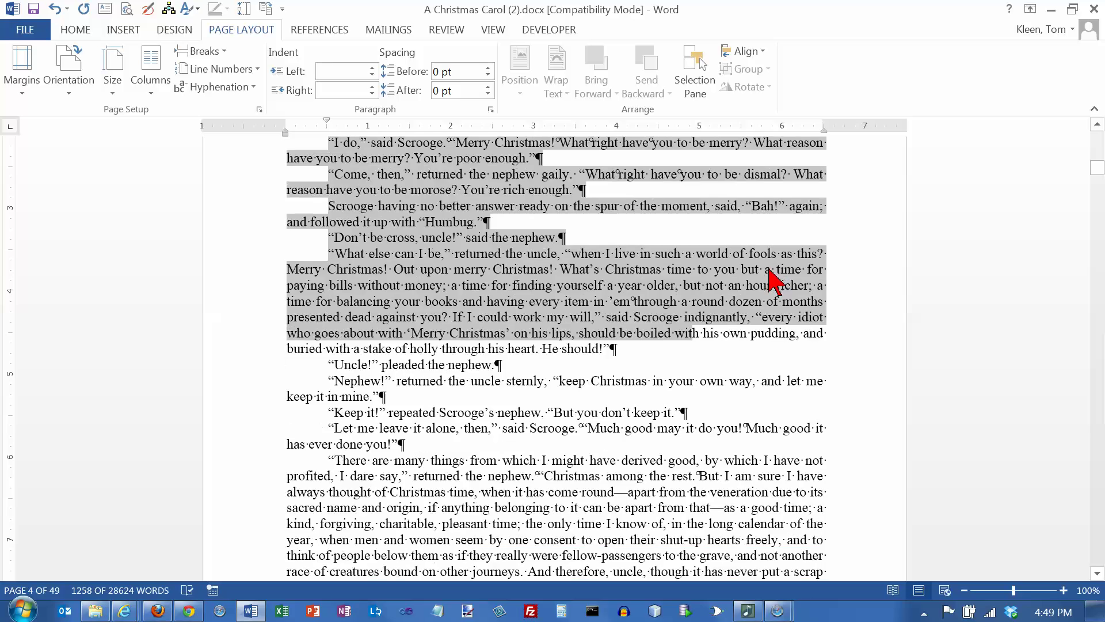
pyautogui.hotkey('shift', 'pageup')
pyautogui.hotkey('shift', 'pageup')
pyautogui.hotkey('shift', 'pageup')
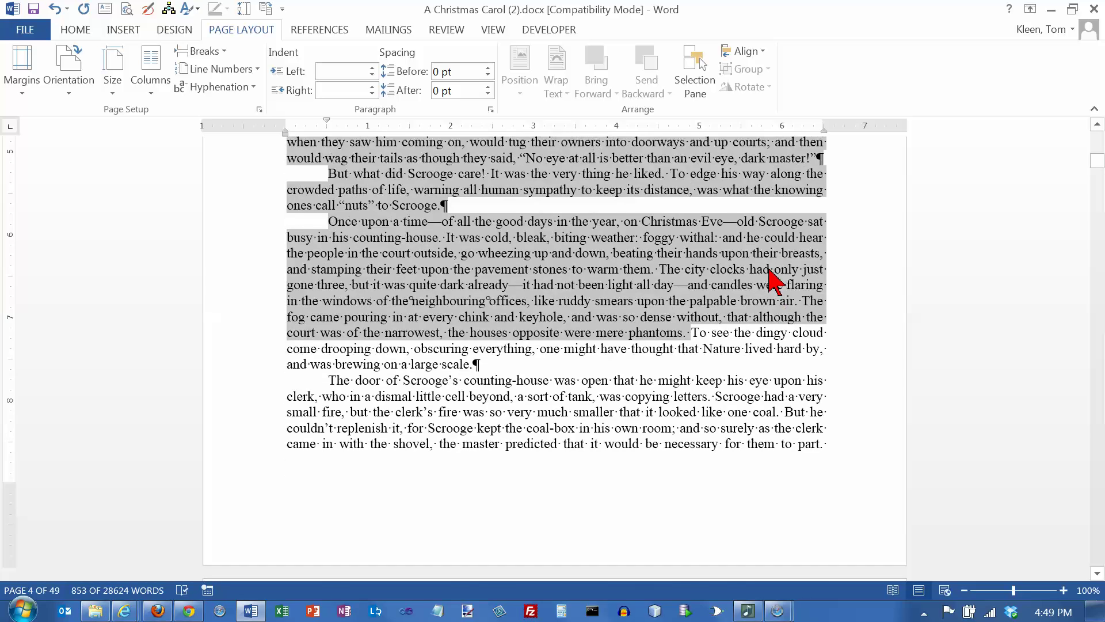
pyautogui.hotkey('shift', 'pageup')
pyautogui.hotkey('shift', 'pageup')
pyautogui.hotkey('shift', 'pageup')
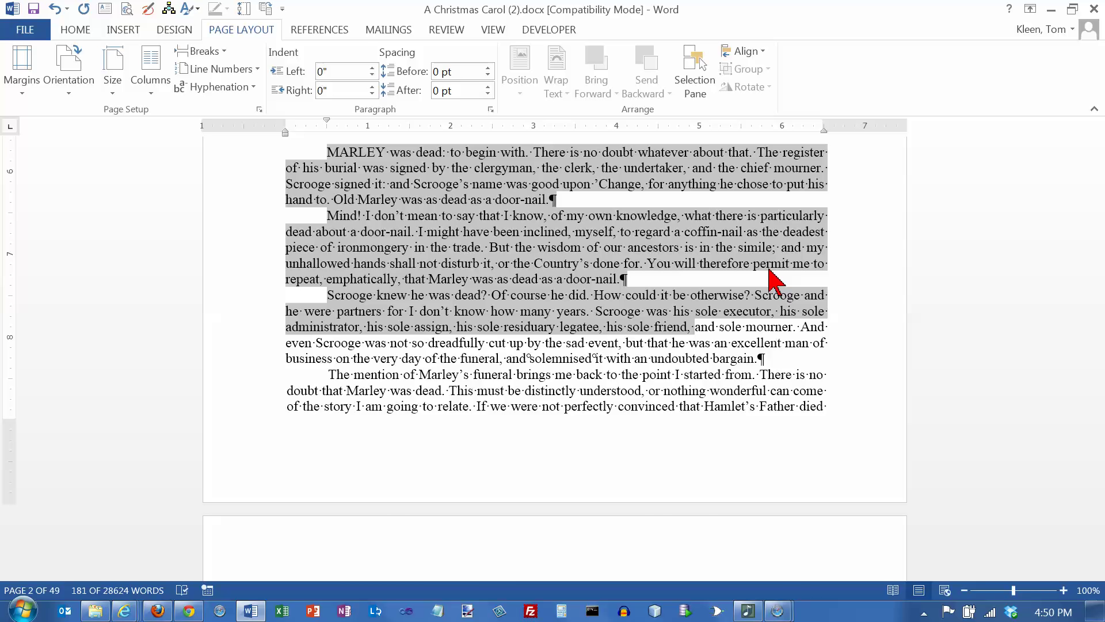
# Extend the selection line by line into the "Once upon a time" paragraph on page 3, as far as "beating their"
pyautogui.hotkey('shift', 'Down')
pyautogui.hotkey('shift', 'Down')
pyautogui.hotkey('shift', 'Down')
pyautogui.hotkey('shift', 'Down')
pyautogui.hotkey('shift', 'Down')
pyautogui.hotkey('shift', 'Down')
pyautogui.hotkey('shift', 'Down')
pyautogui.hotkey('shift', 'Down')
pyautogui.hotkey('shift', 'Down')
pyautogui.hotkey('shift', 'Down')
pyautogui.hotkey('shift', 'Down')
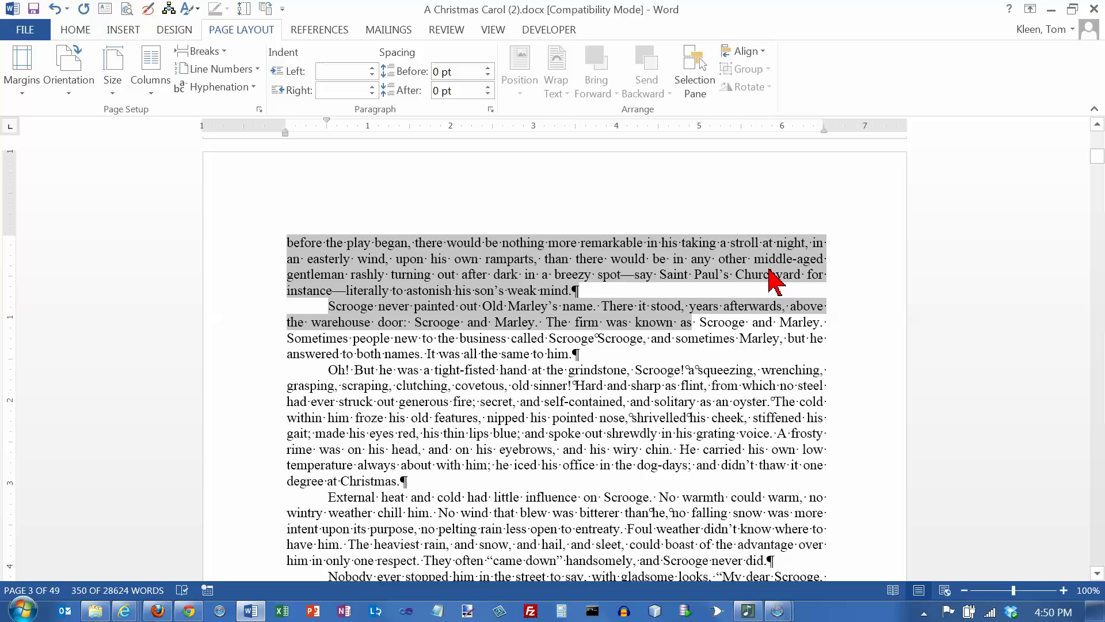
pyautogui.hotkey('shift', 'Down')
pyautogui.hotkey('shift', 'Down')
pyautogui.hotkey('shift', 'Down')
pyautogui.hotkey('shift', 'Down')
pyautogui.hotkey('shift', 'Down')
pyautogui.hotkey('shift', 'Down')
pyautogui.hotkey('shift', 'Down')
pyautogui.hotkey('shift', 'Down')
pyautogui.hotkey('shift', 'Down')
pyautogui.hotkey('shift', 'Down')
pyautogui.hotkey('shift', 'Down')
pyautogui.hotkey('shift', 'Down')
pyautogui.hotkey('shift', 'Down')
pyautogui.hotkey('shift', 'Down')
pyautogui.hotkey('shift', 'Down')
pyautogui.hotkey('shift', 'Down')
pyautogui.hotkey('shift', 'Down')
pyautogui.hotkey('shift', 'Down')
pyautogui.hotkey('shift', 'Down')
pyautogui.hotkey('shift', 'Down')
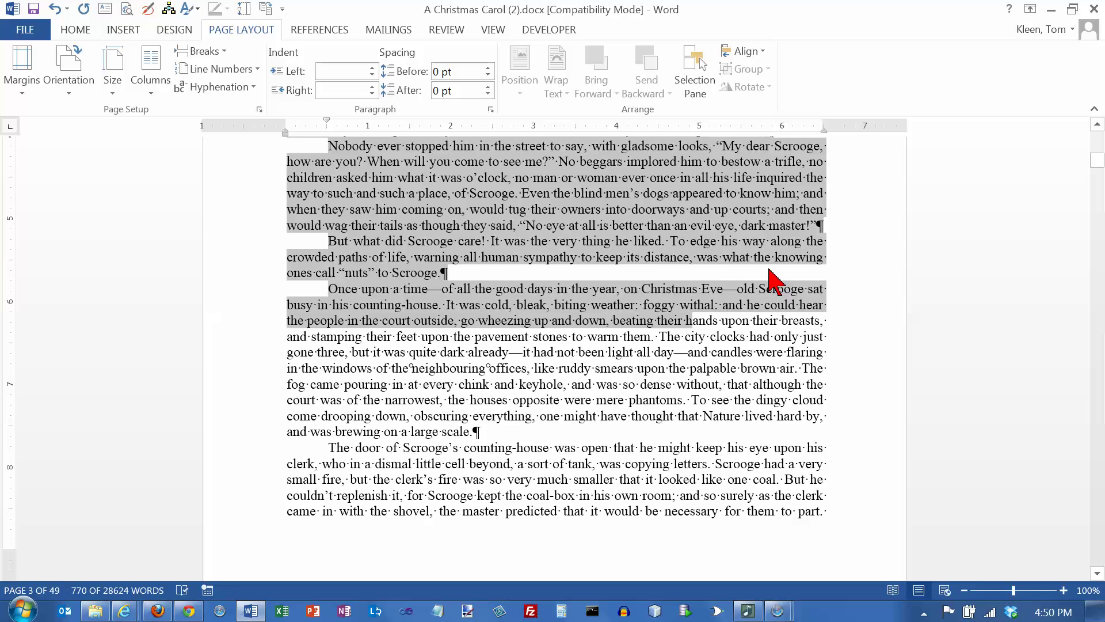
# Extend the selection to the document's end and reselect everything from the document's beginning to its end
pyautogui.hotkey('ctrl', 'shift', 'End')
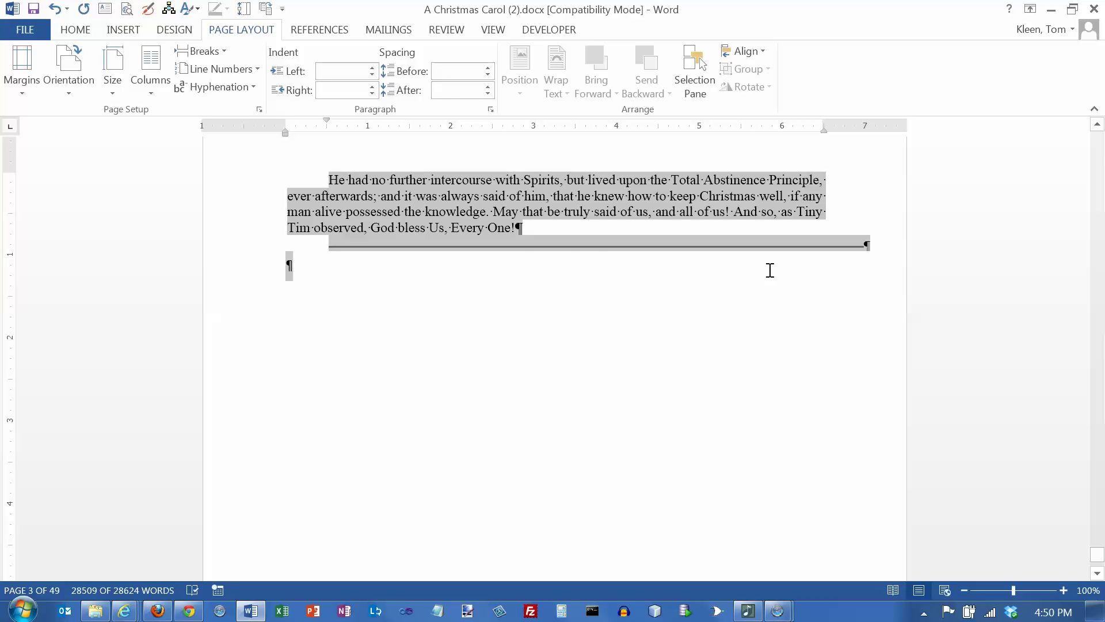
pyautogui.hotkey('ctrl', 'Home')
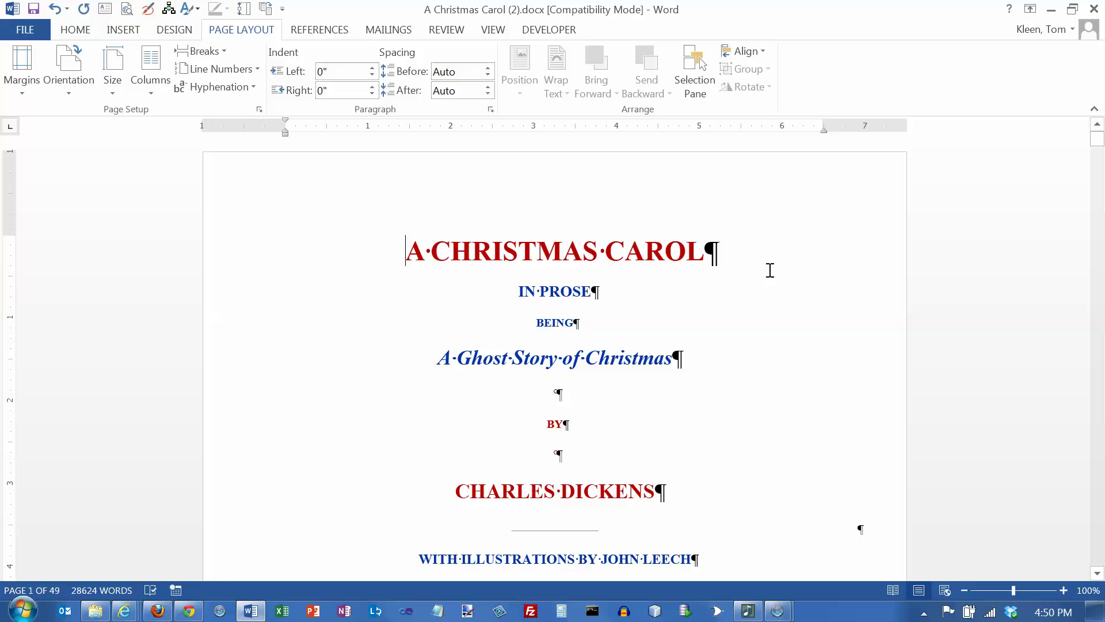
pyautogui.hotkey('ctrl', 'shift', 'End')
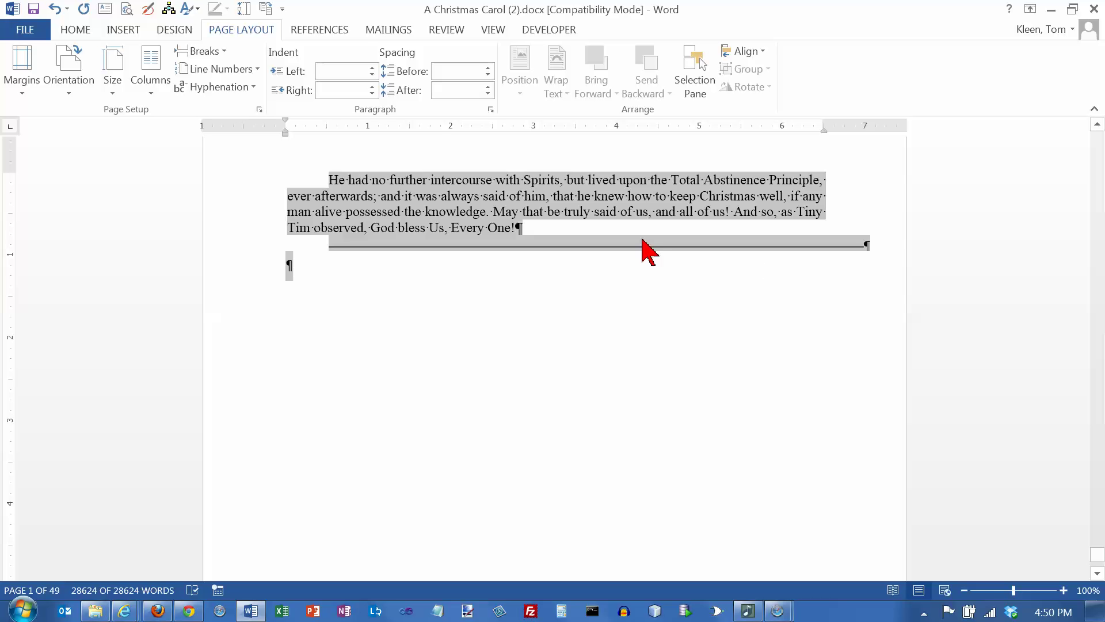
# Clear the selection and select the word "Scrooge" on page 48, followed by the whole paragraph starting "Scrooge was better than his word"
pyautogui.click(623, 212)
pyautogui.scroll(5, 610, 218)
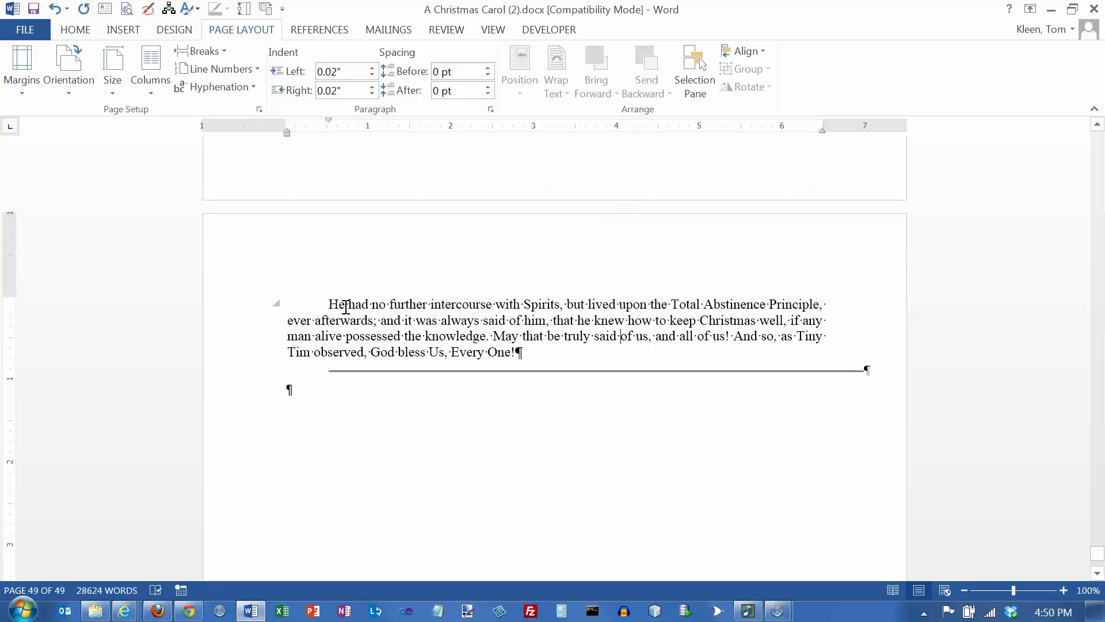
pyautogui.scroll(3, 357, 221)
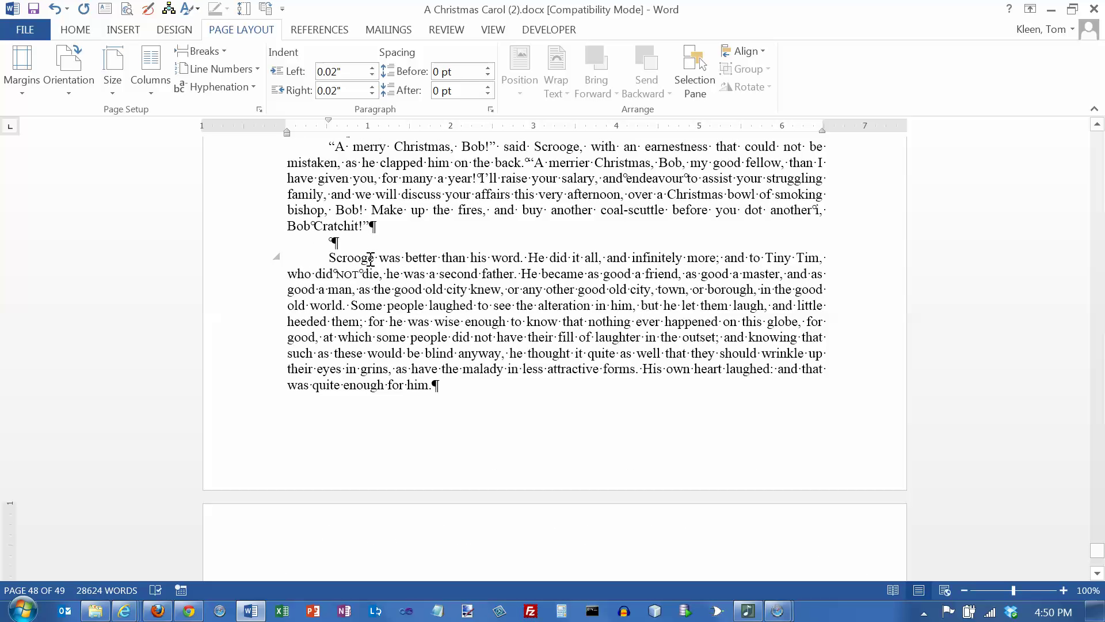
pyautogui.doubleClick(349, 259)
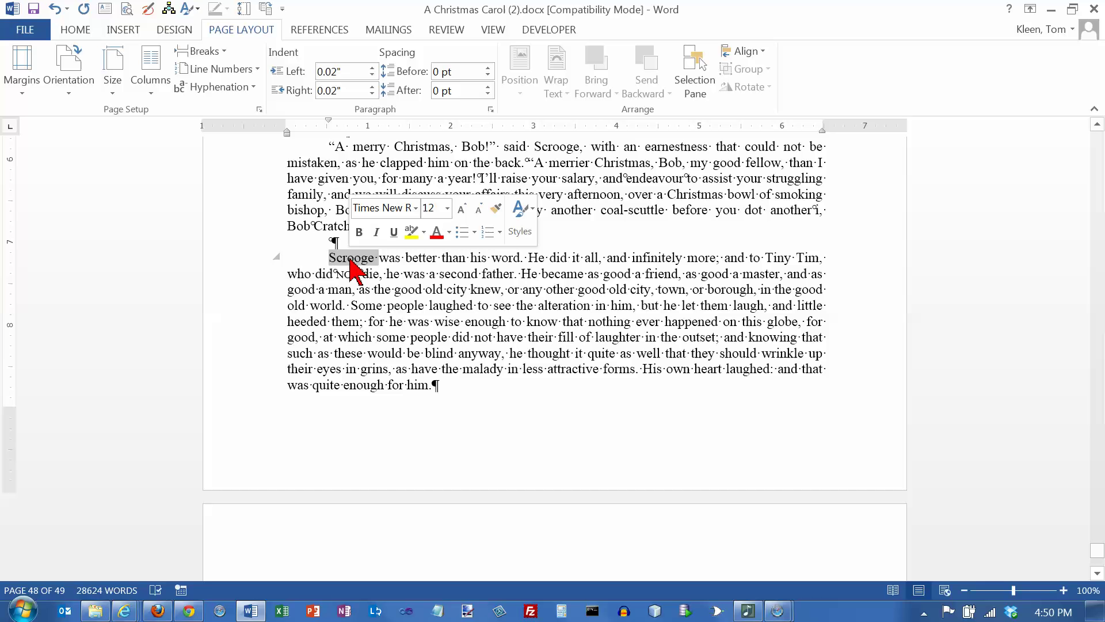
pyautogui.doubleClick(352, 260)
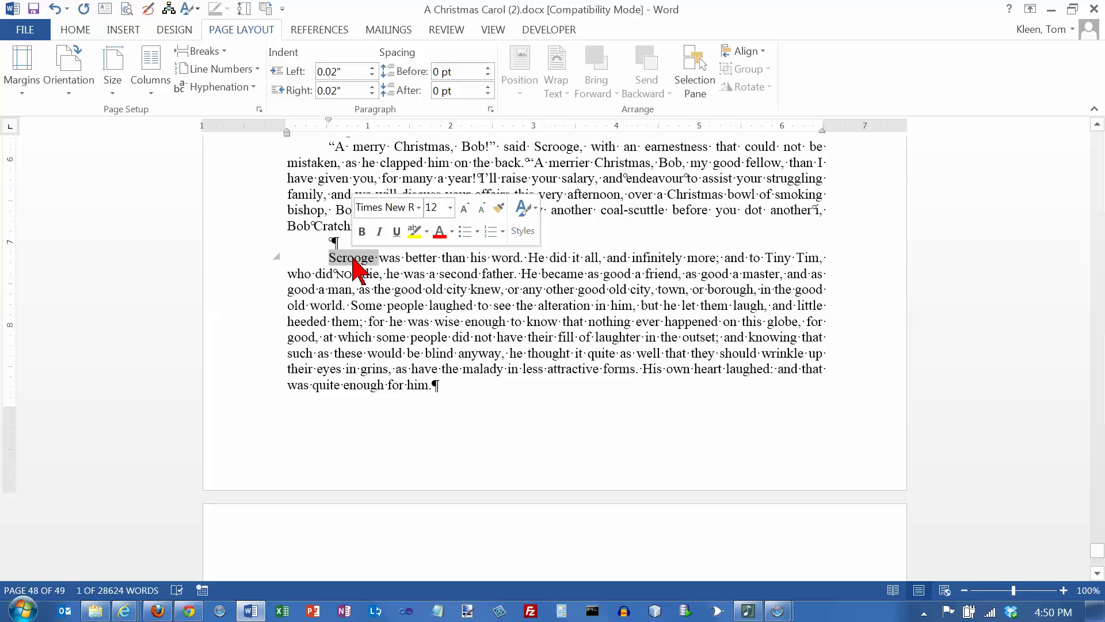
pyautogui.tripleClick(353, 262)
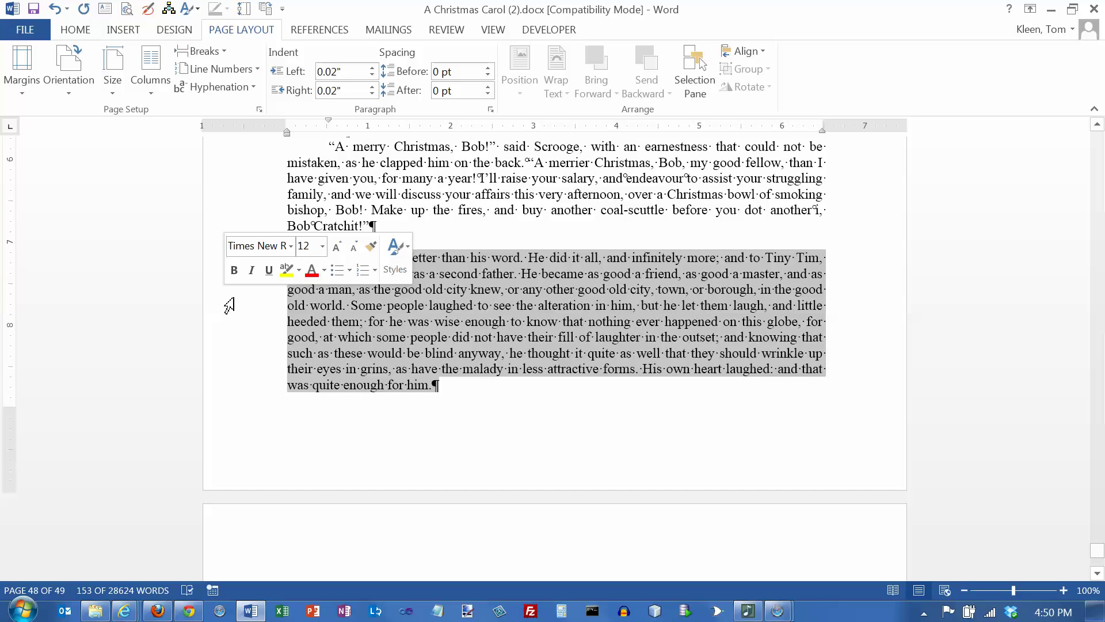
# Select the entire document, clear the selection by placing the cursor before "Scrooge was better", and select the entire document again
pyautogui.tripleClick(229, 305)
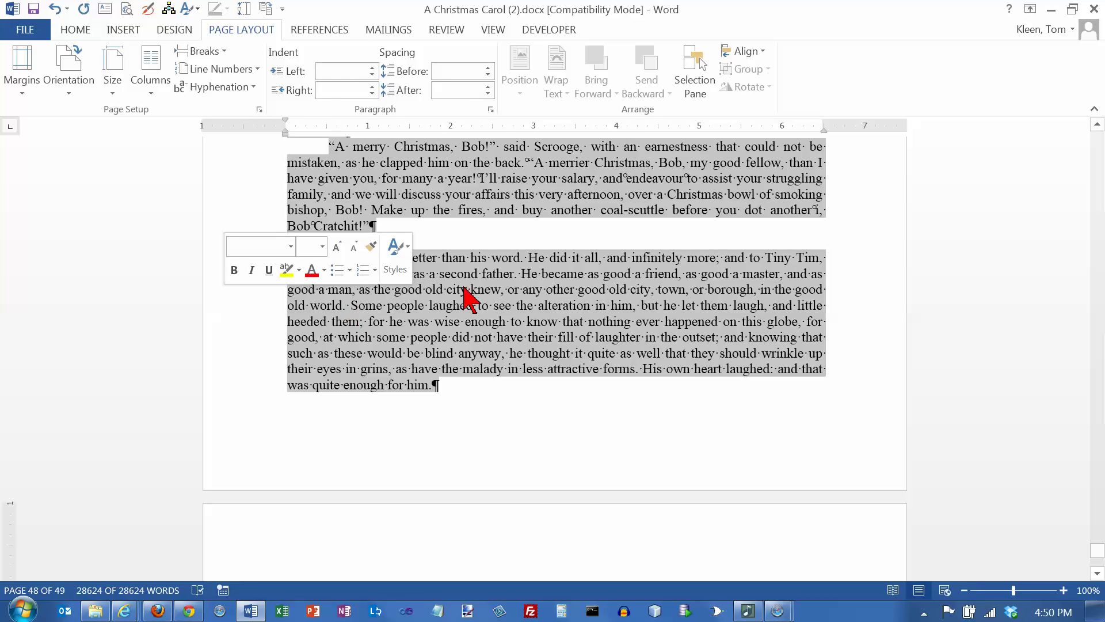
pyautogui.click(340, 260)
pyautogui.click(329, 259)
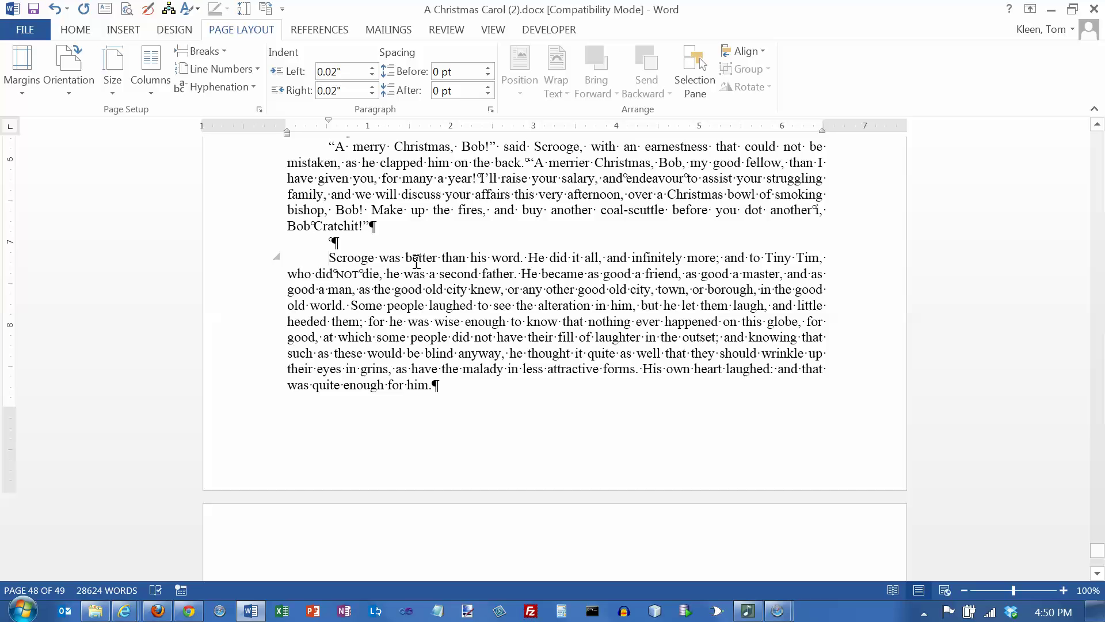
pyautogui.hotkey('ctrl', 'a')
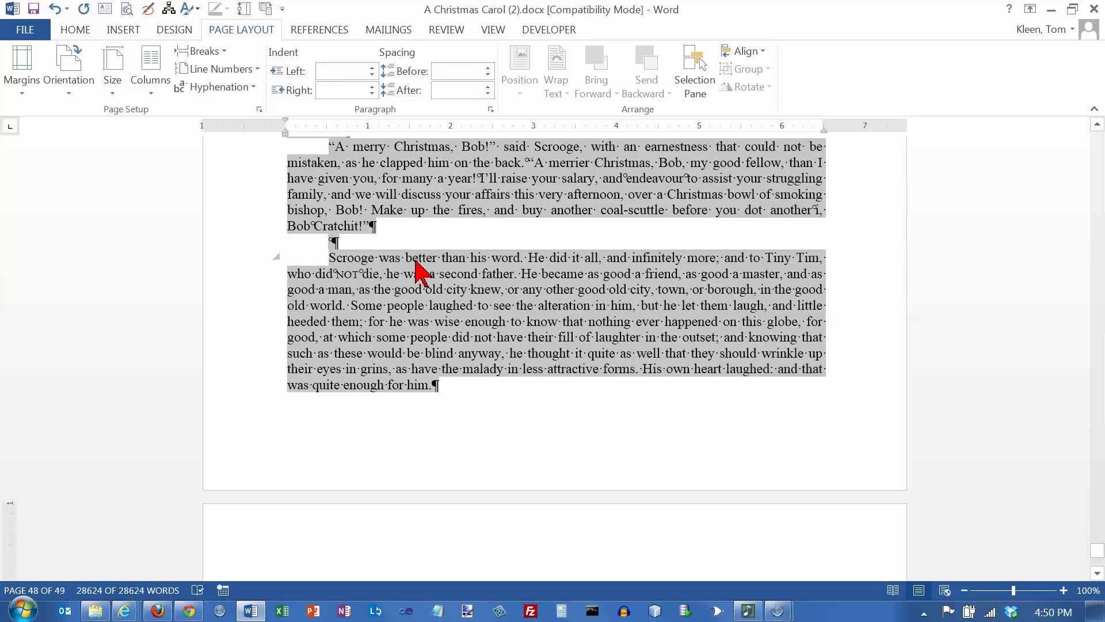